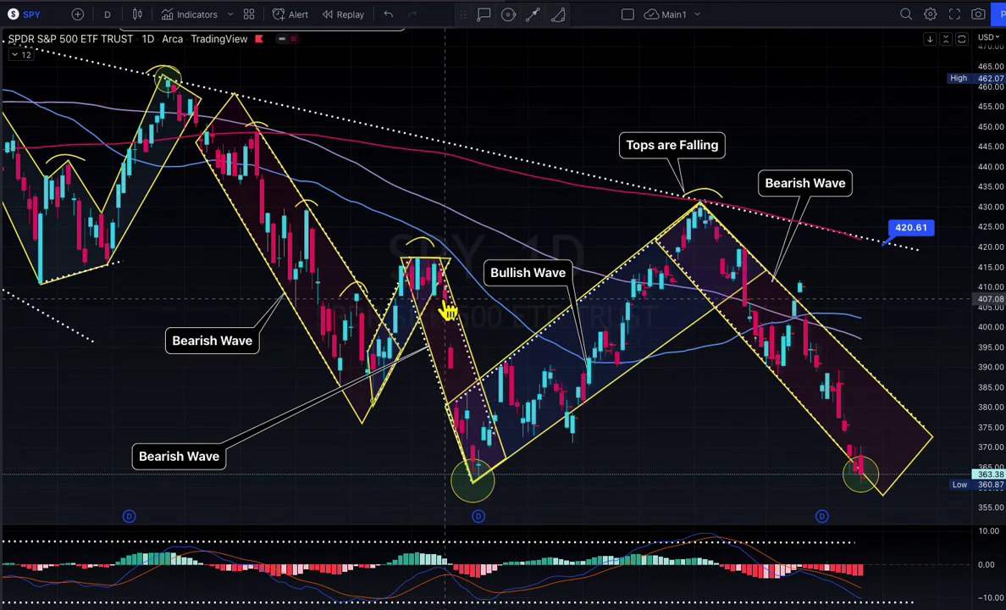
# Step: Zoom the SPY daily chart in on its bearish and bullish wave channels and circled lows near 360
pyautogui.scroll(-2, 449, 310)
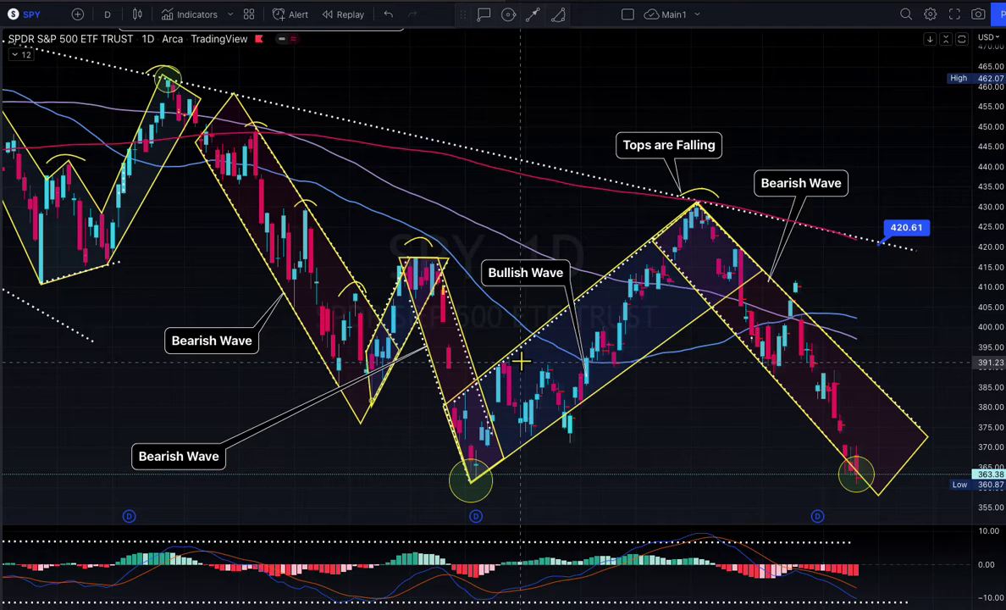
pyautogui.scroll(2, 518, 362)
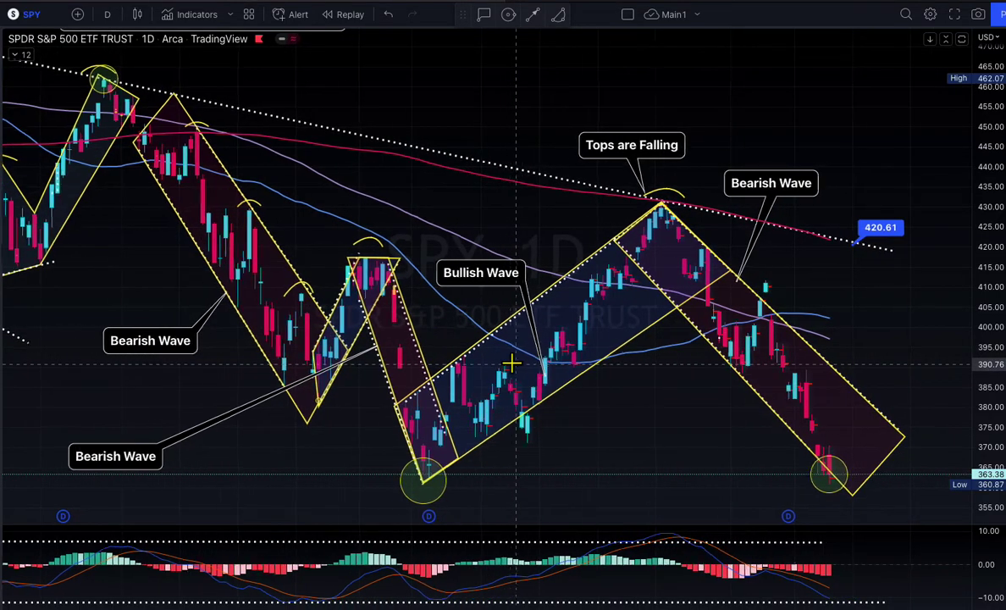
pyautogui.scroll(2, 511, 363)
pyautogui.scroll(2, 500, 367)
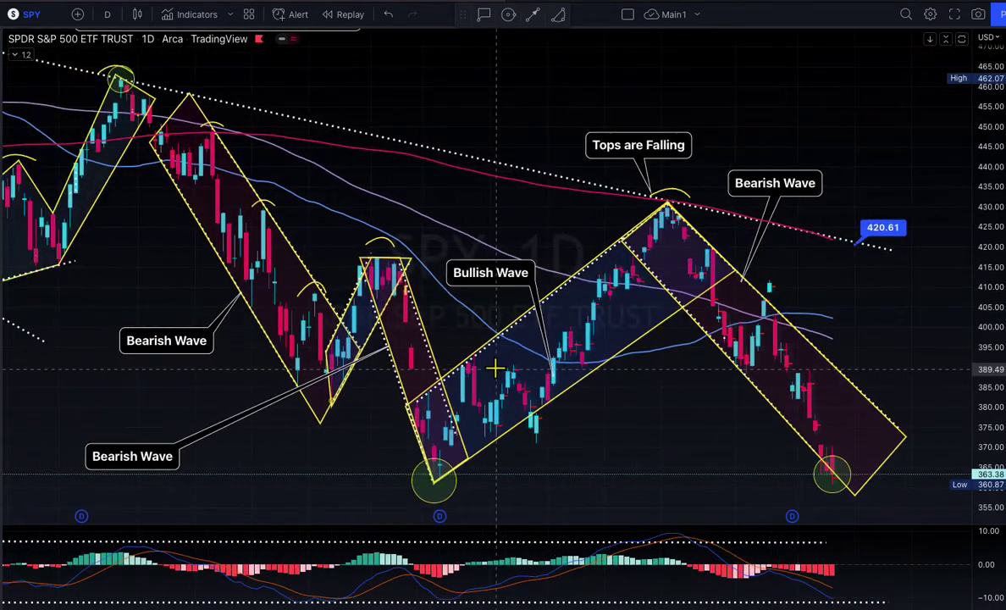
pyautogui.scroll(2, 495, 368)
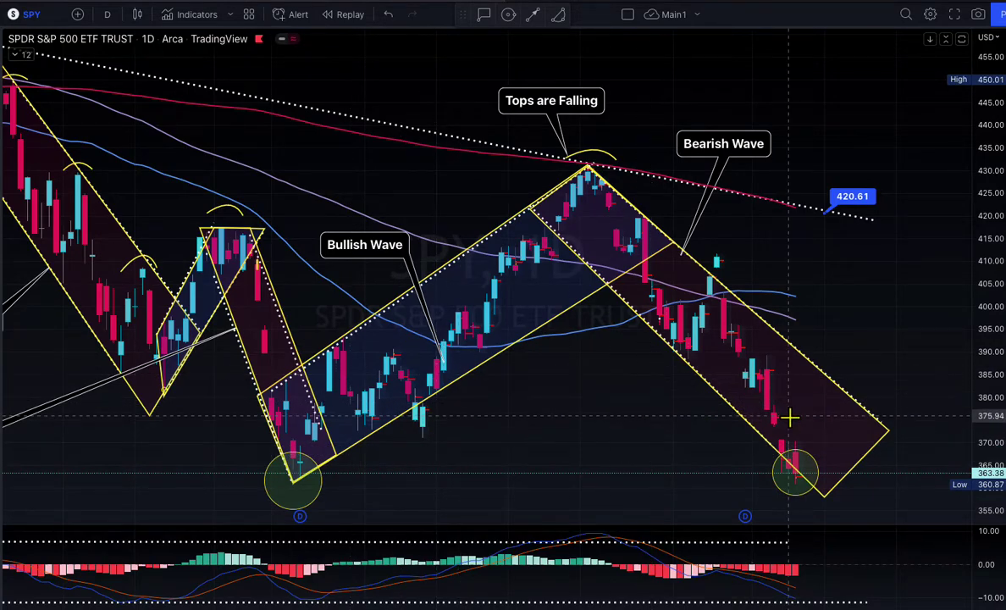
pyautogui.click(298, 482)
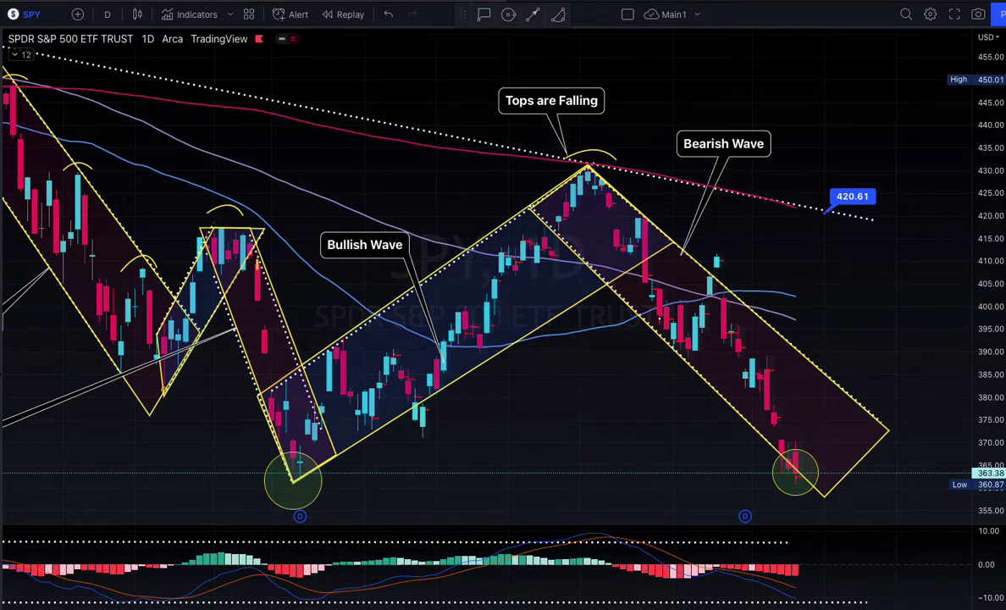
pyautogui.hotkey('ctrl', 'alt', 'h')
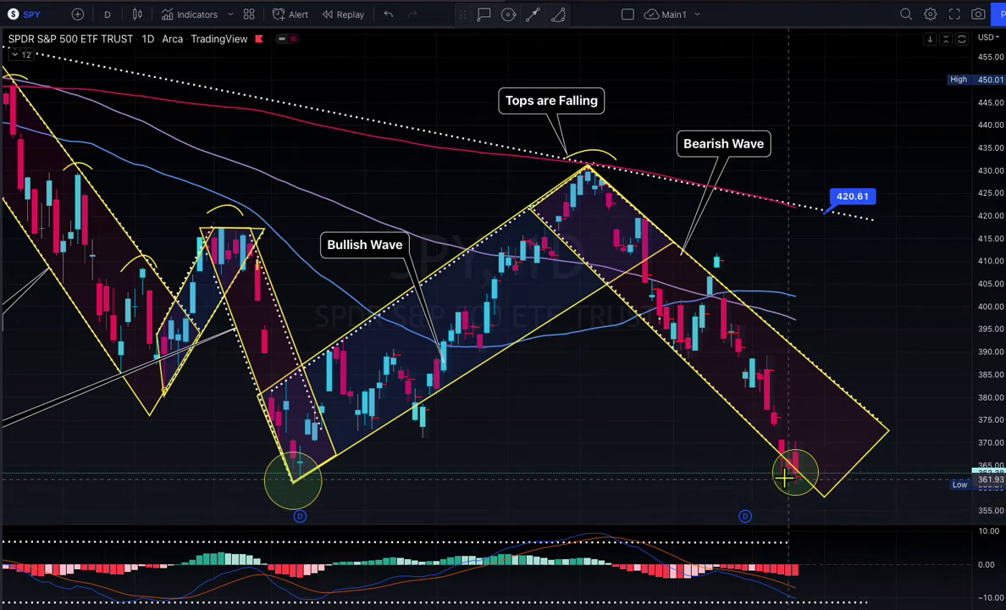
# Step: Adjust the SPY chart view beside the 'index' watchlist of BTCUSD, DIA, QQQ and SPX
pyautogui.hscroll(-4, 680, 424)
pyautogui.hscroll(5, 710, 573)
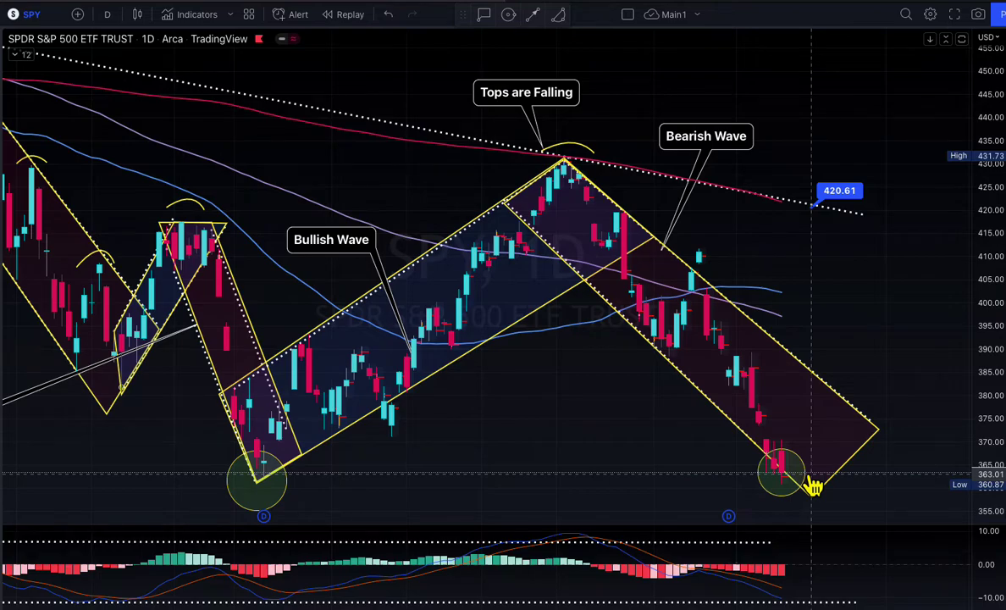
pyautogui.scroll(-1, 813, 485)
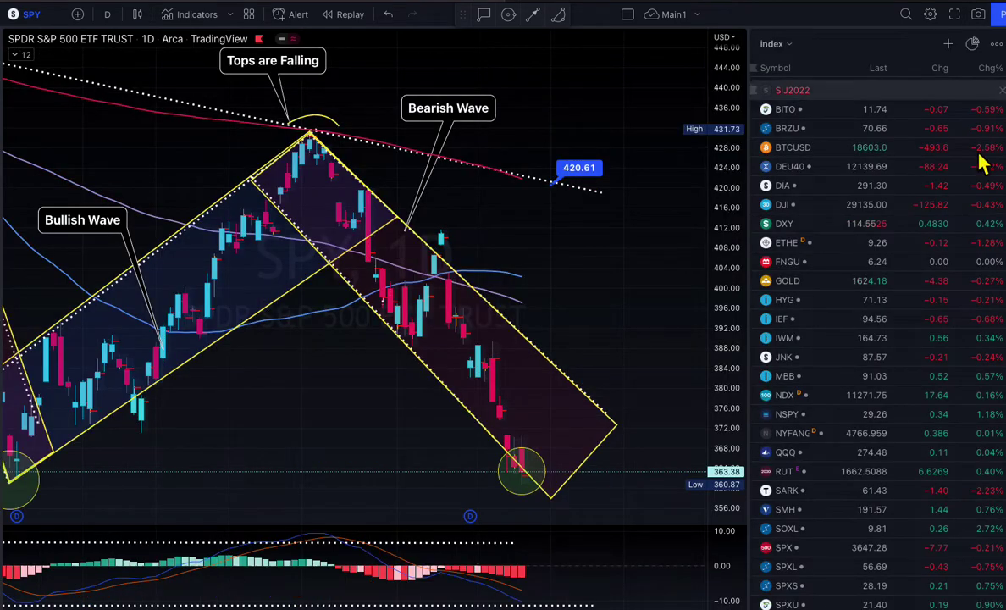
# Step: Select SPY in the watchlist, then switch to the US10Y 10-year Treasury yield
pyautogui.scroll(-2, 821, 579)
pyautogui.click(788, 545)
pyautogui.scroll(-2, 779, 168)
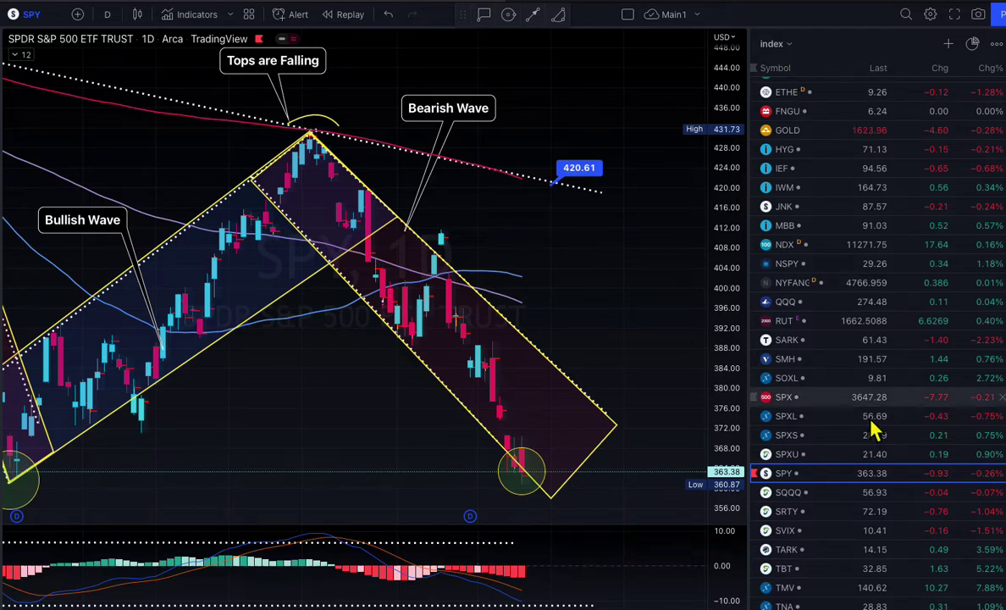
pyautogui.scroll(-5, 877, 498)
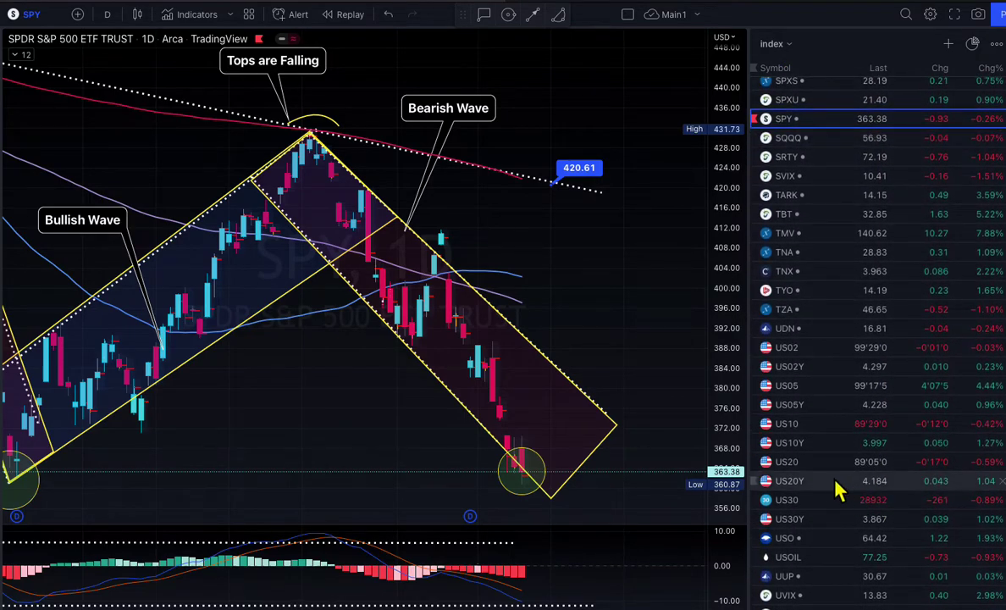
pyautogui.click(821, 450)
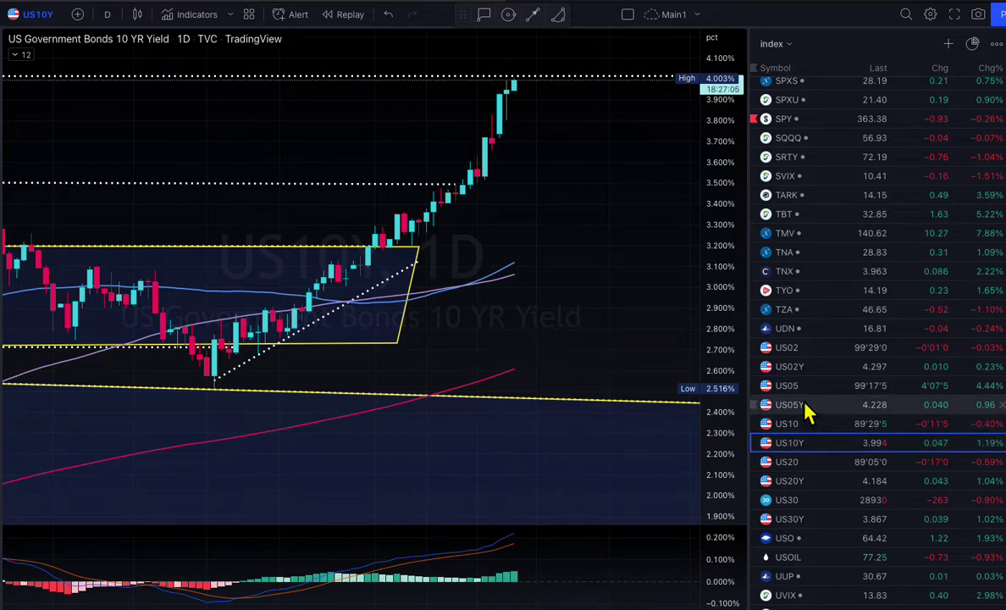
# Step: Step through US05Y, US02Y, US30Y and US20Y, ending on US30Y with the watchlist closed
pyautogui.click(750, 407)
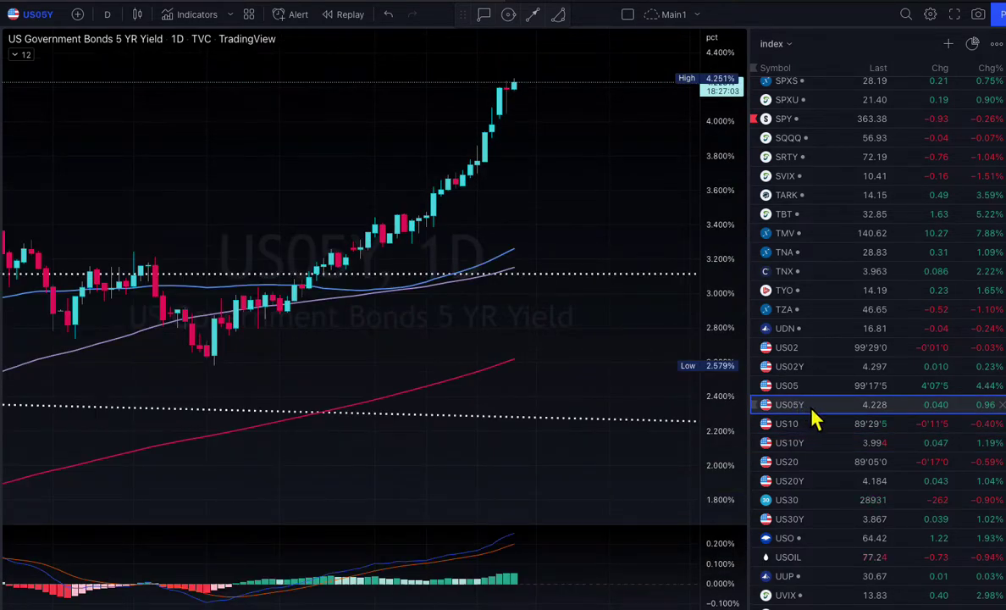
pyautogui.click(862, 371)
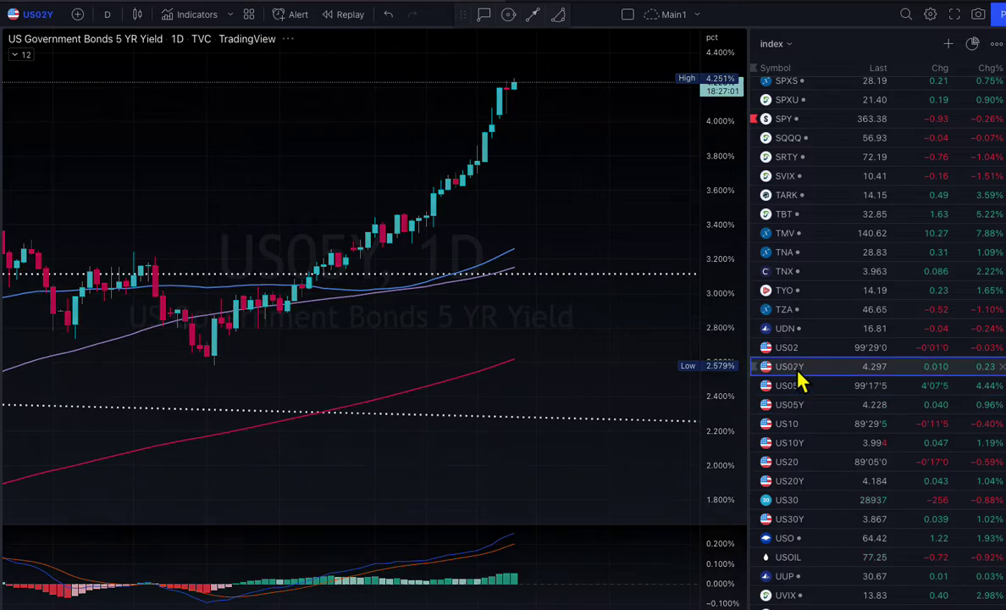
pyautogui.click(805, 529)
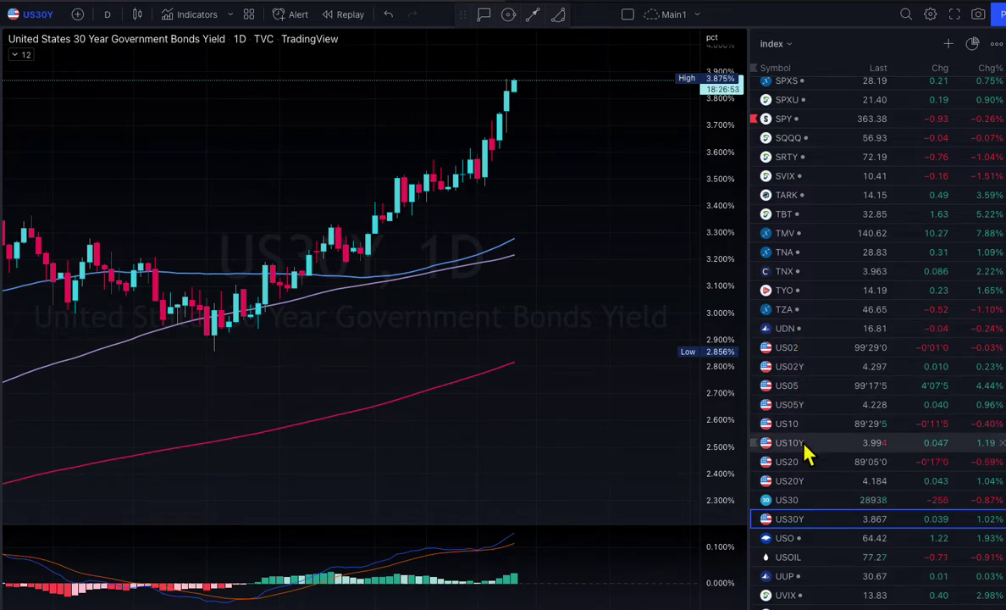
pyautogui.click(796, 481)
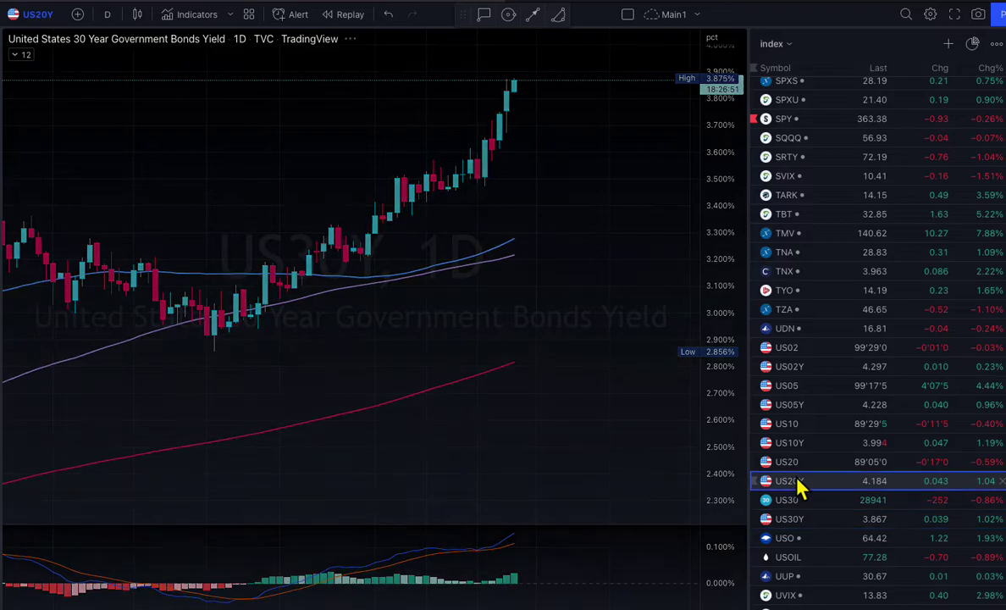
pyautogui.click(801, 524)
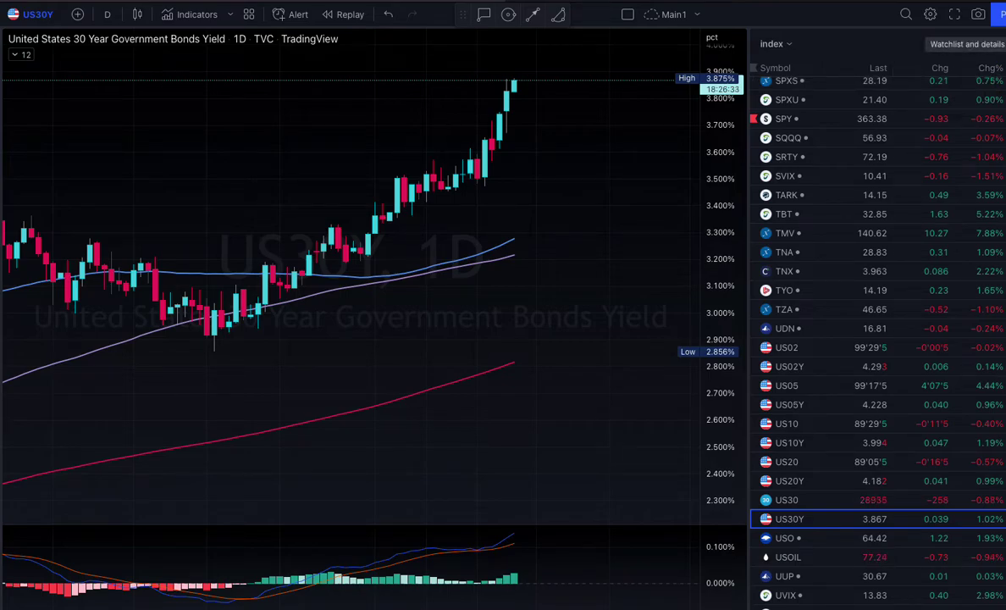
pyautogui.click(1003, 43)
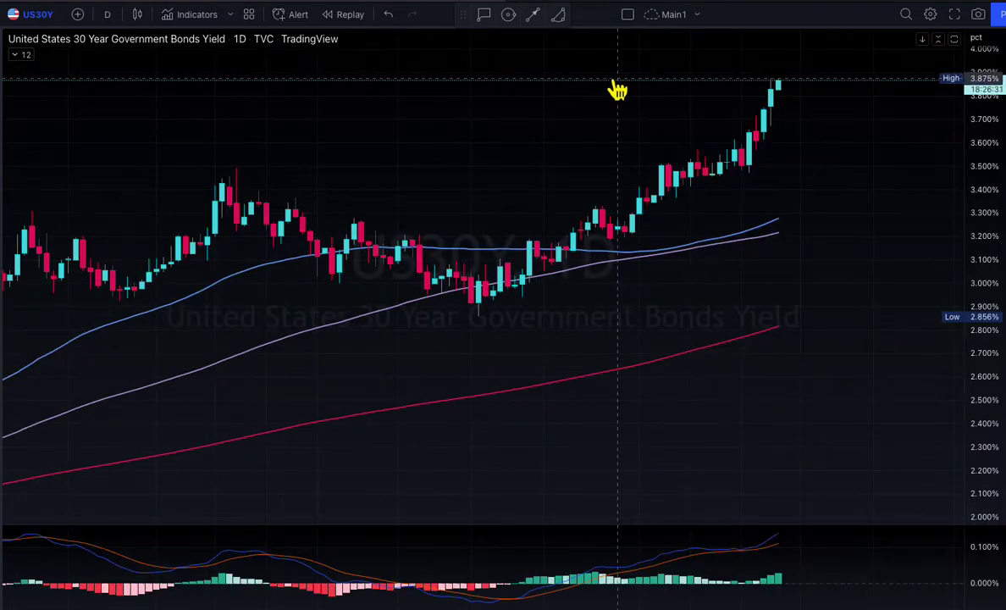
# Step: Load the GBPUSD British Pound / U.S. Dollar chart through symbol search
pyautogui.click(53, 21)
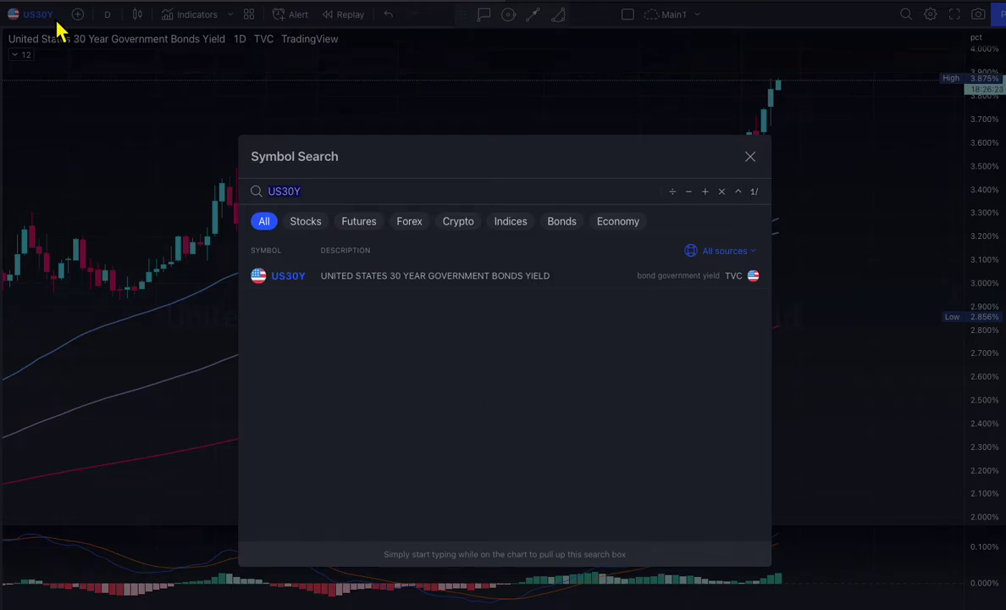
pyautogui.write('GBP')
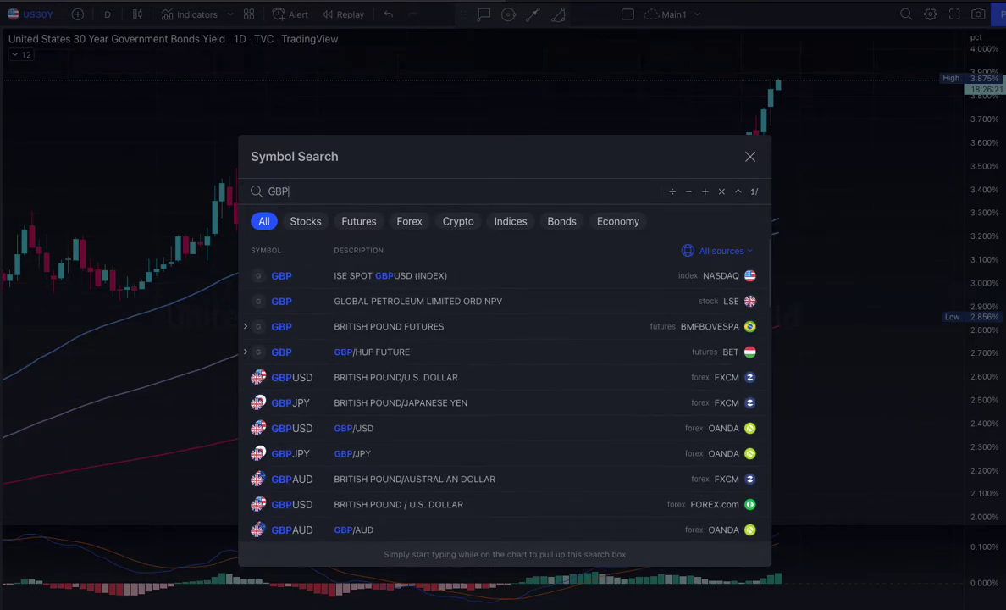
pyautogui.write('USD')
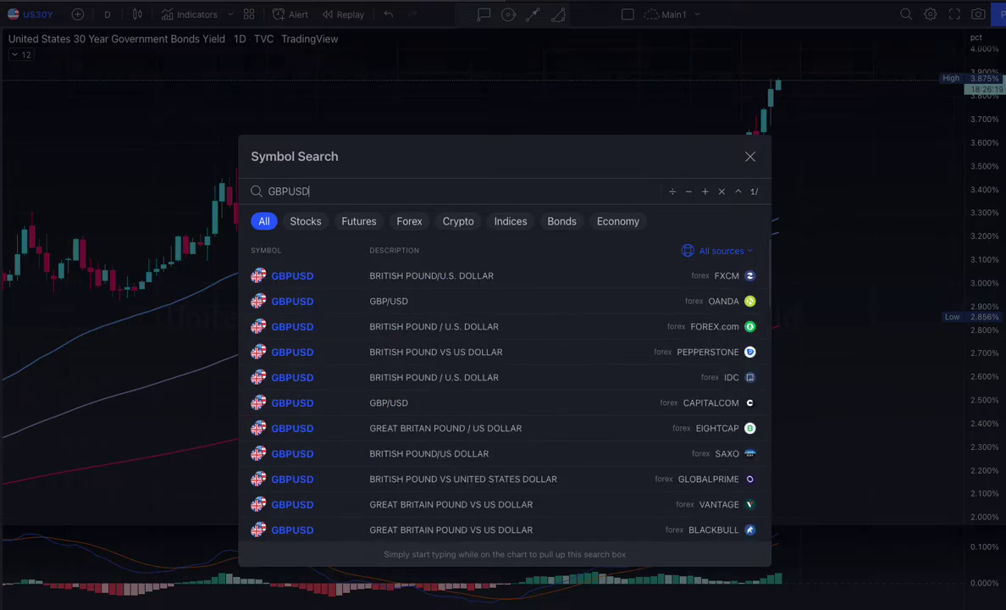
pyautogui.press('Return')
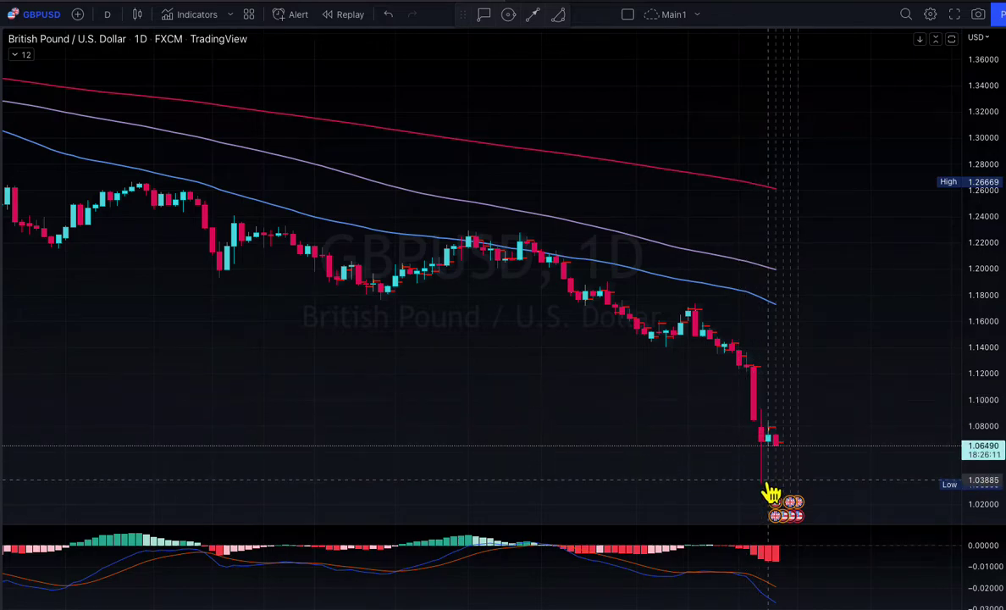
# Step: Pan the GBPUSD chart left so the drop to 1.03565 has space on its right
pyautogui.moveTo(764, 471); pyautogui.dragTo(700, 471)
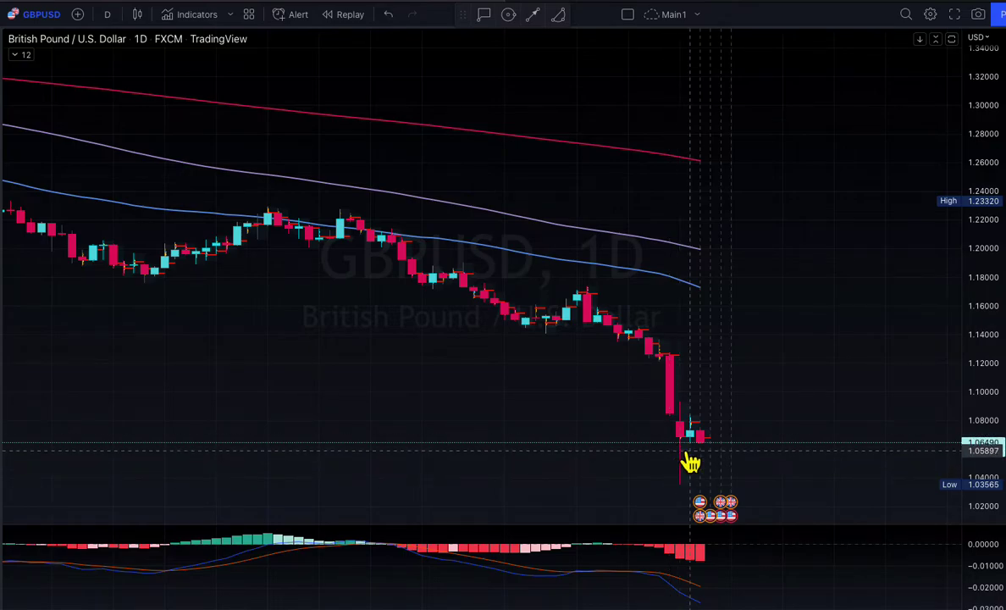
# Step: Load the JPYUSD Japanese Yen / U.S. Dollar chart and zoom the daily view out
pyautogui.click(53, 17)
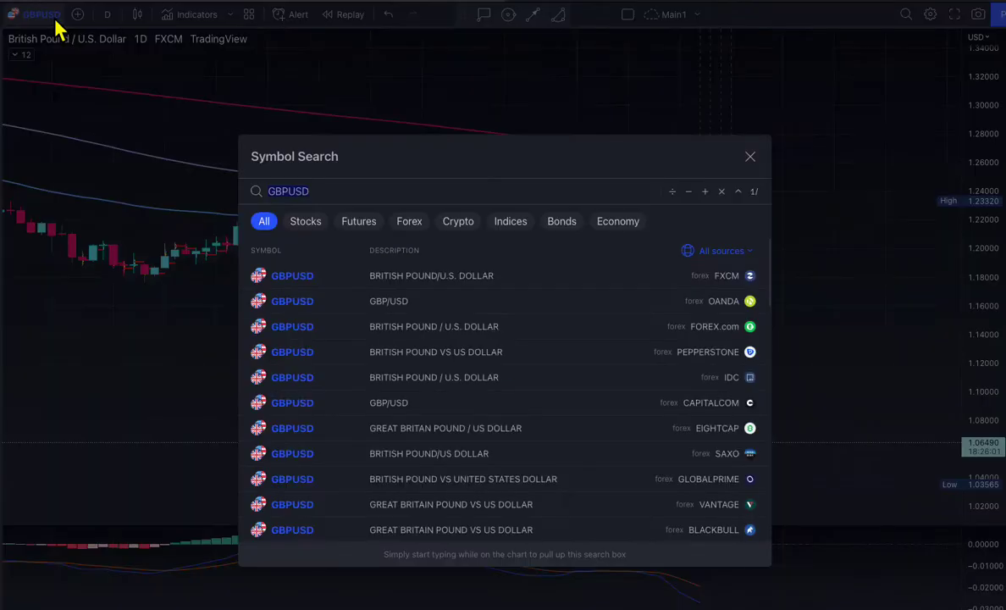
pyautogui.write('JPY')
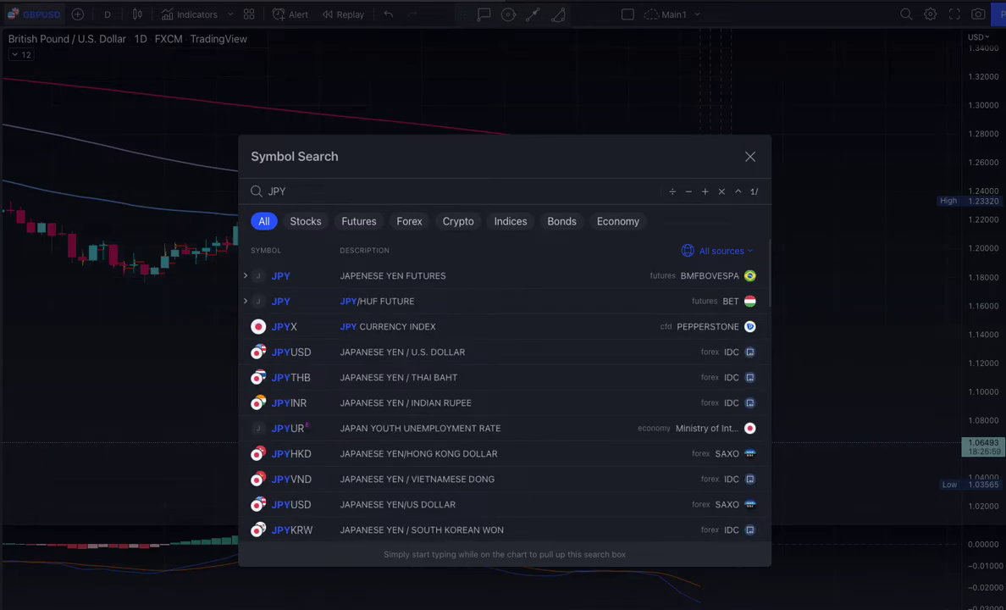
pyautogui.write('USD')
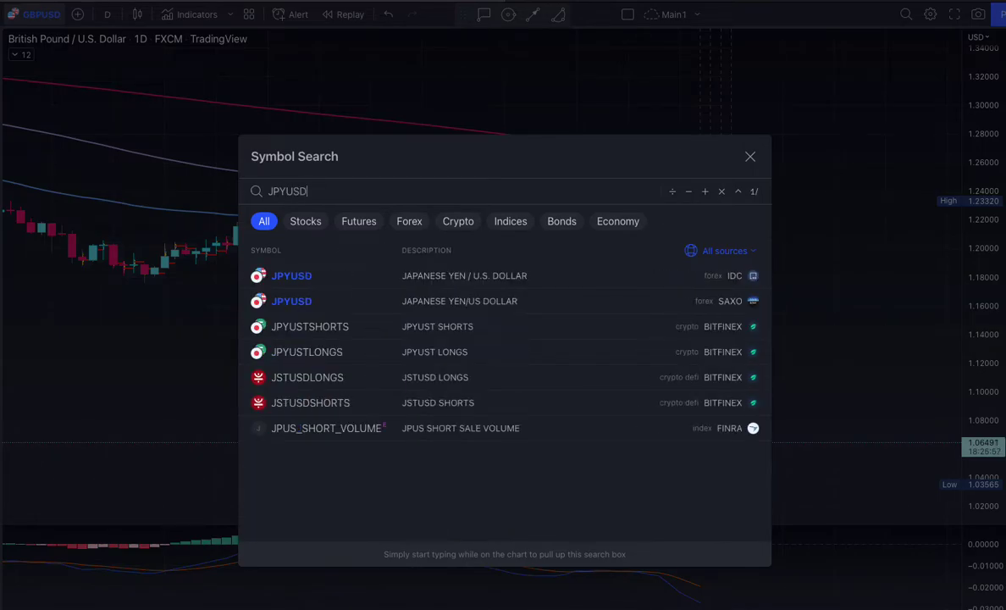
pyautogui.press('Return')
pyautogui.scroll(-4, 292, 152)
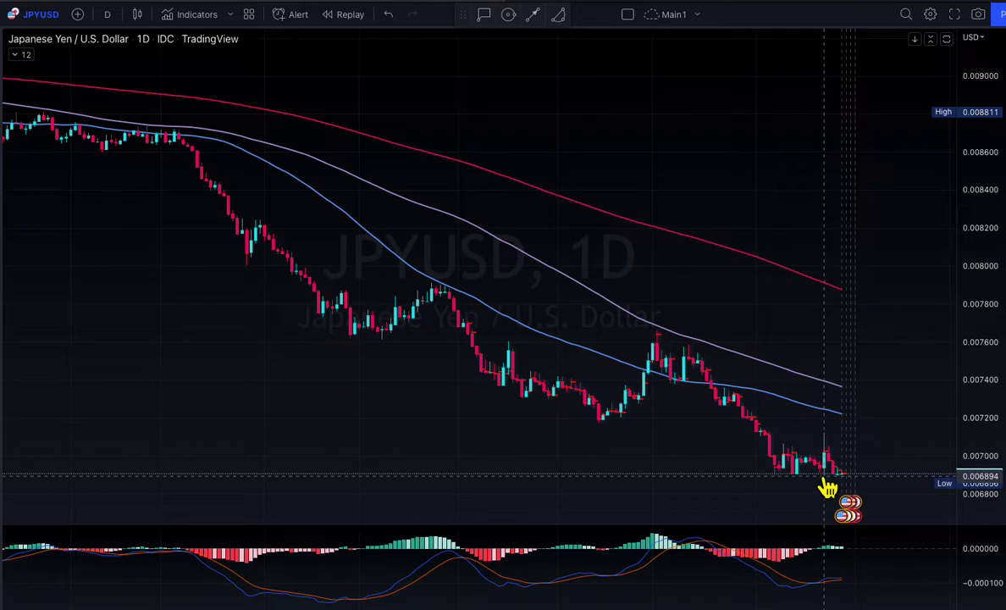
# Step: Load DXY, set the interval to 1 week, and zoom out to show the cup
pyautogui.click(42, 17)
pyautogui.write('DXY')
pyautogui.press('Return')
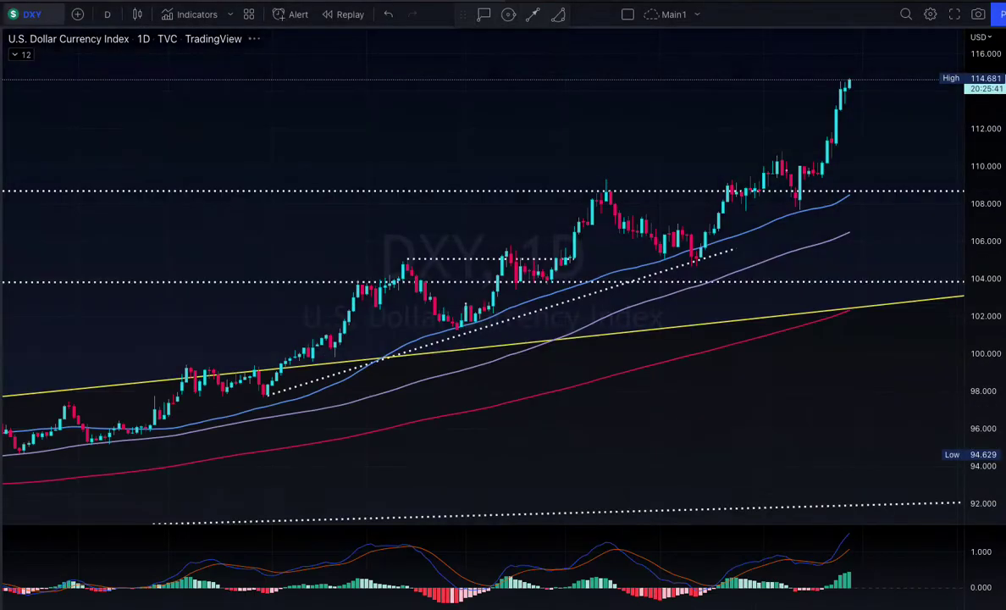
pyautogui.click(109, 15)
pyautogui.click(123, 347)
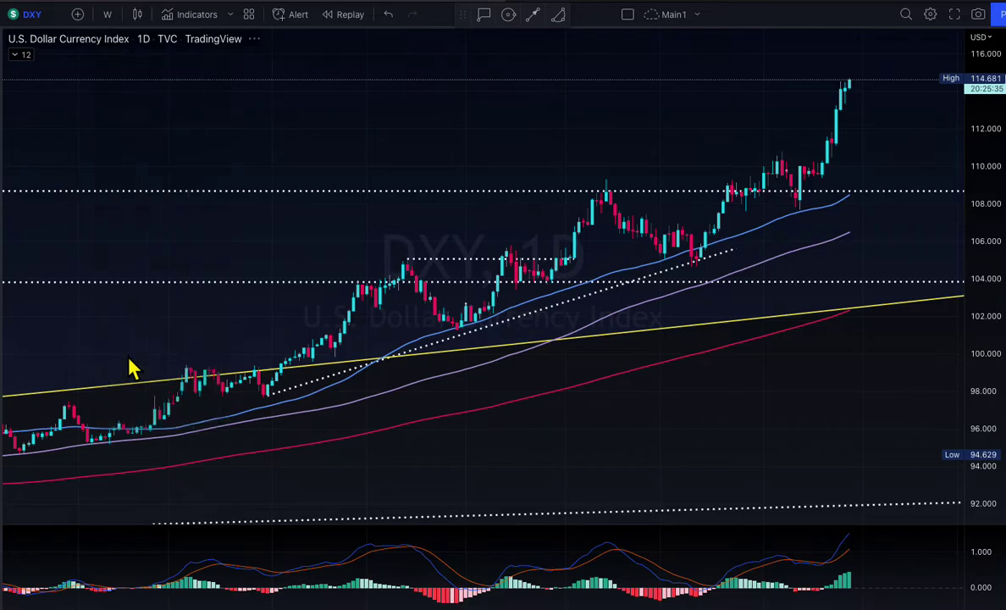
pyautogui.scroll(-10, 460, 412)
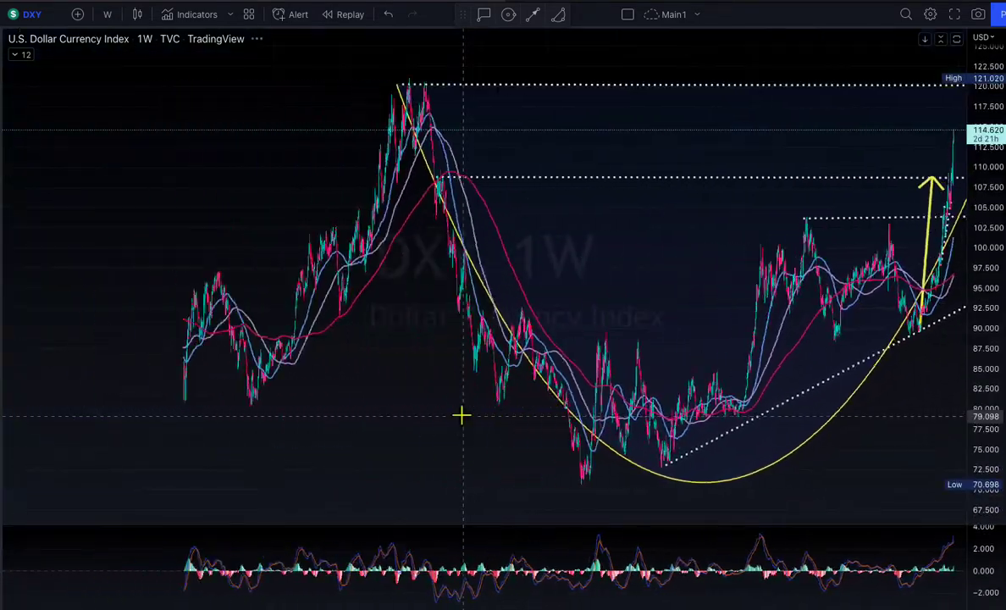
pyautogui.scroll(-1, 462, 415)
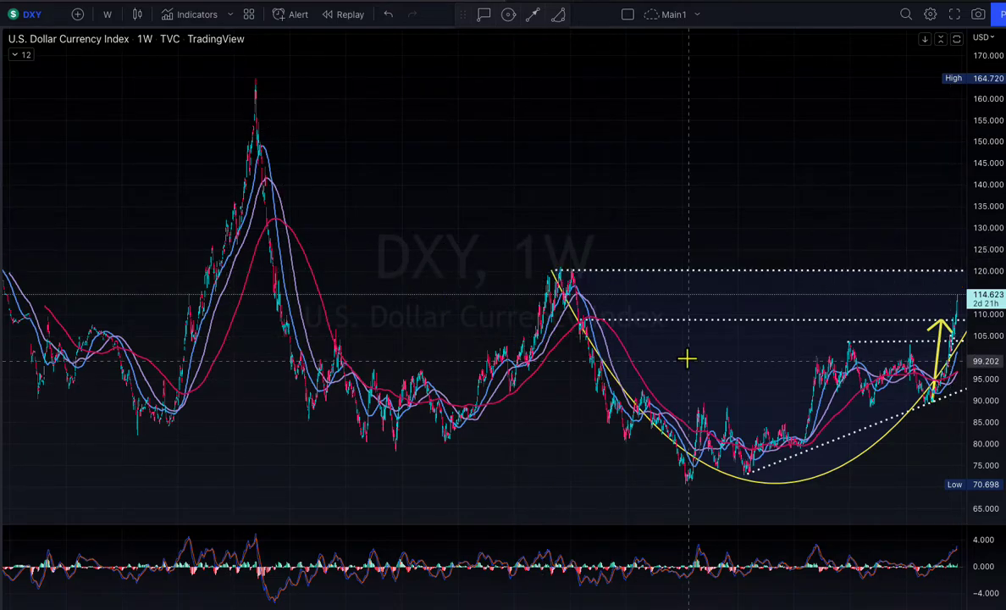
# Step: Zoom in on the DXY cup, its 108.57 breakout line and the upward arrow
pyautogui.scroll(3, 687, 359)
pyautogui.scroll(3, 687, 364)
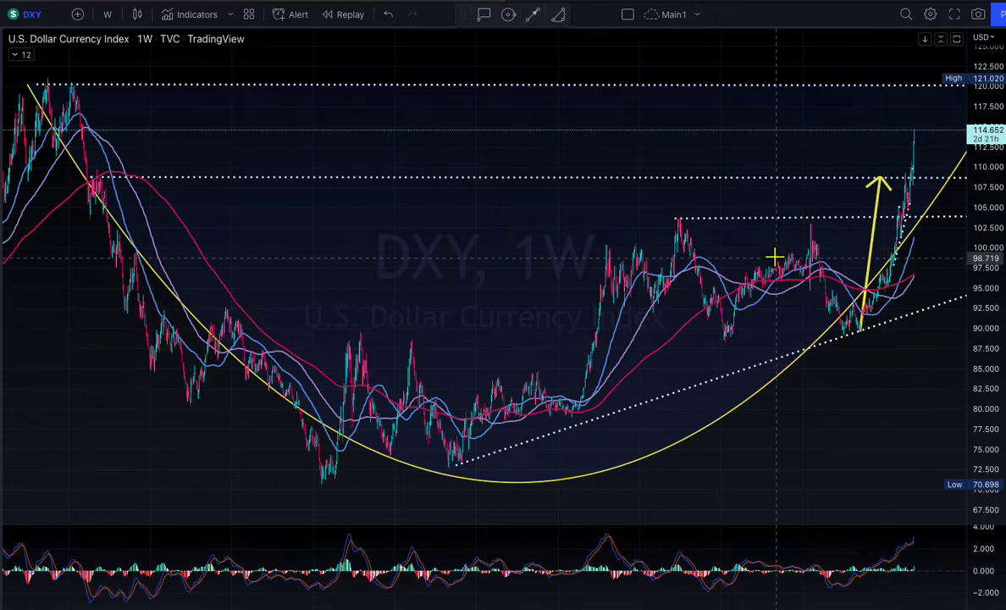
pyautogui.hscroll(1, 911, 413)
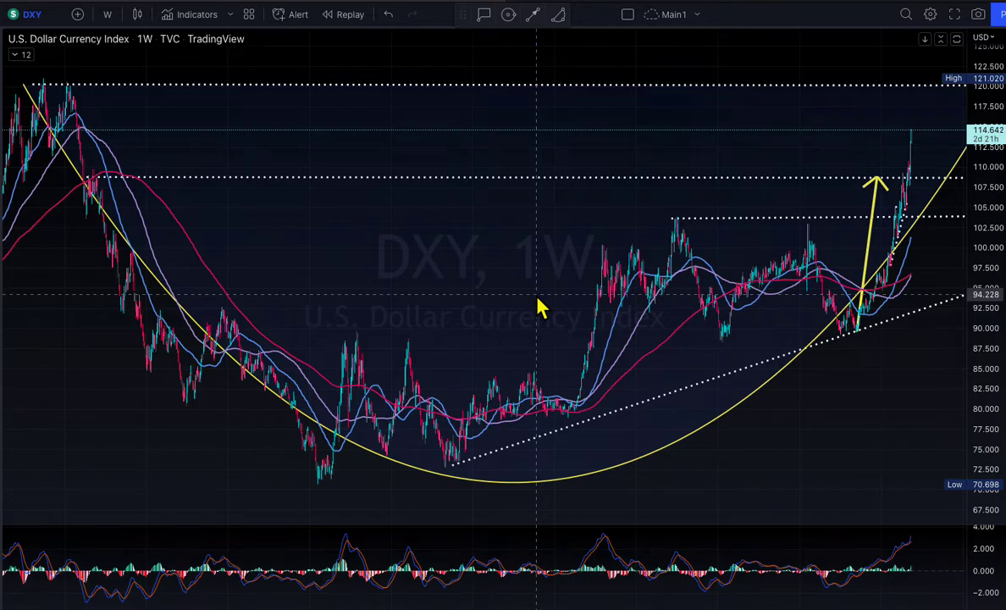
# Step: Load TLT, the iShares 20+ Year Treasury Bond ETF, through symbol search
pyautogui.click(47, 38)
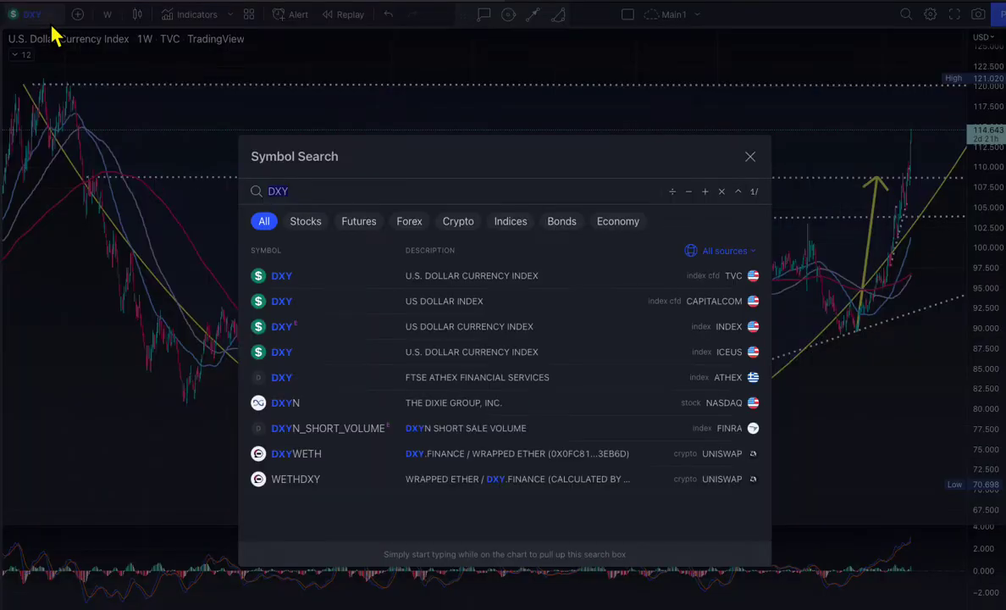
pyautogui.write('TLT')
pyautogui.press('Return')
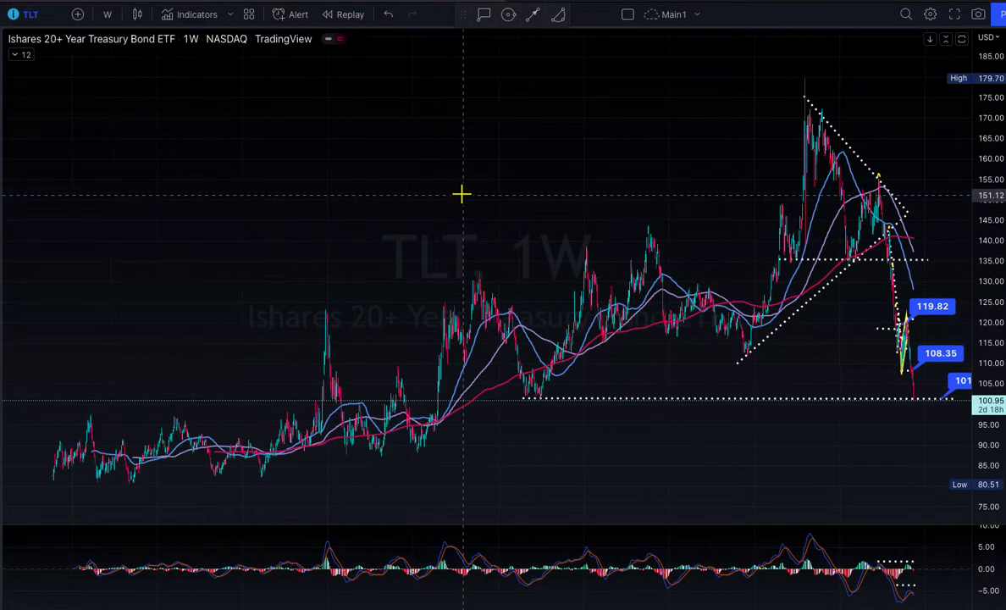
pyautogui.scroll(3, 562, 321)
pyautogui.scroll(5, 669, 385)
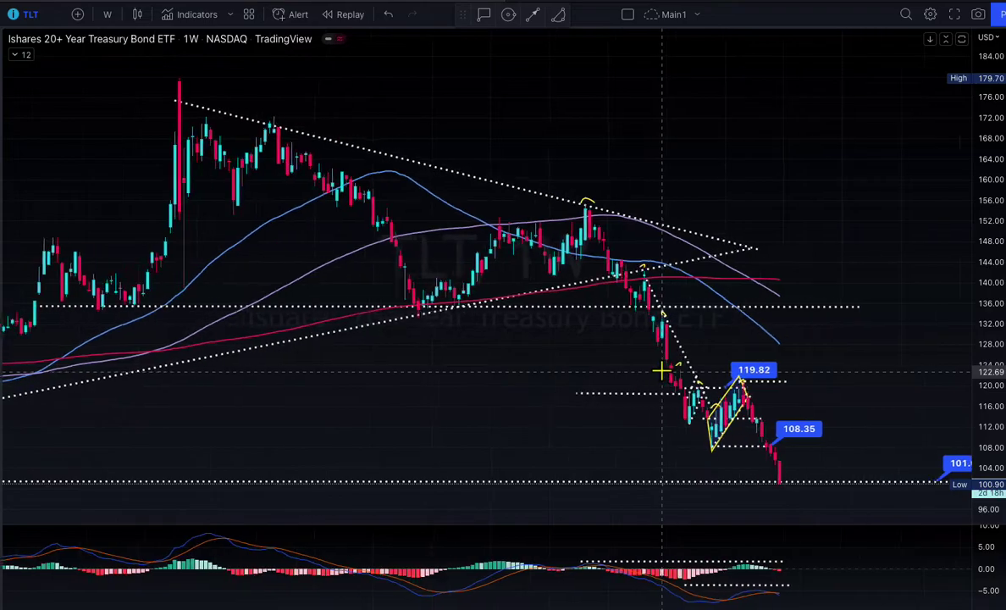
# Step: Switch TLT to 1-day candles and frame its slide from 119.82 to 100.90
pyautogui.click(109, 14)
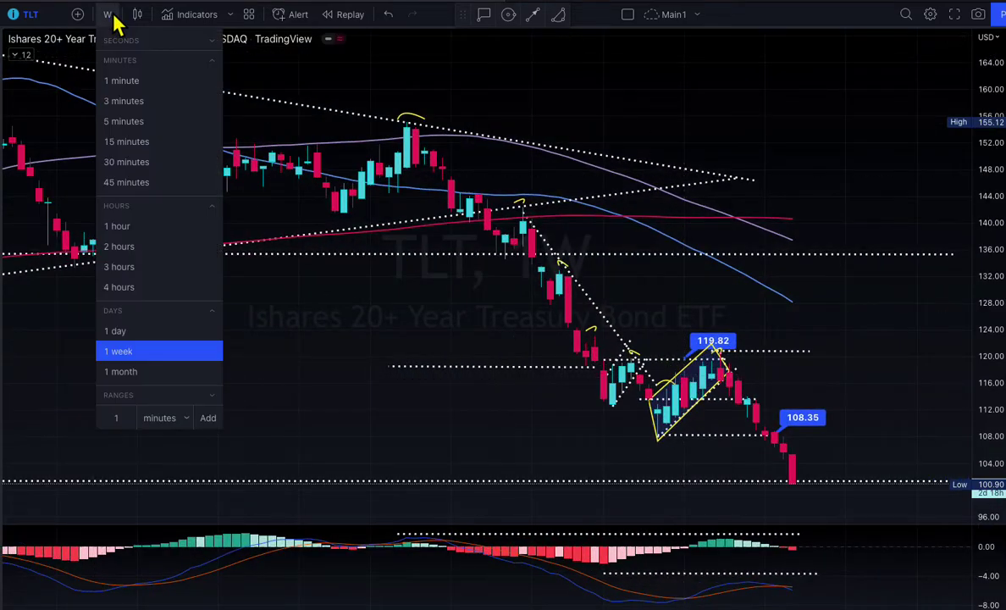
pyautogui.click(135, 335)
pyautogui.scroll(-5, 417, 366)
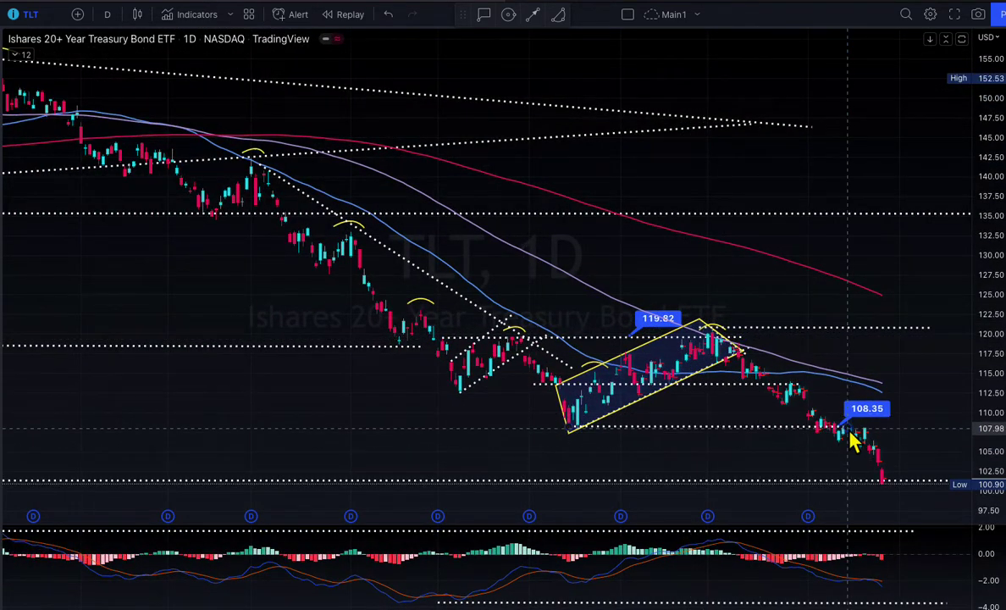
pyautogui.scroll(-2, 878, 485)
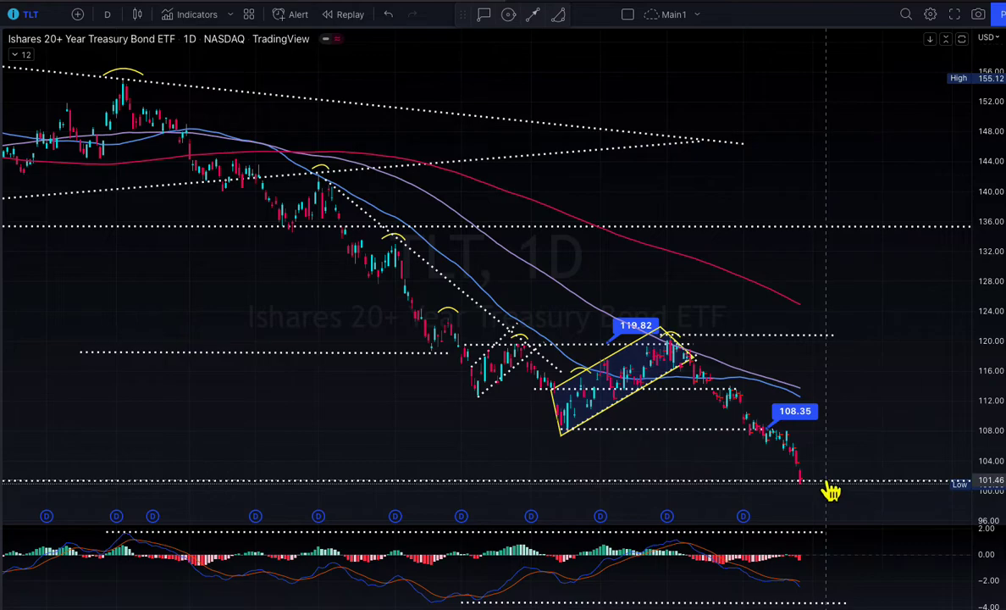
pyautogui.scroll(1, 807, 477)
pyautogui.scroll(-3, 863, 491)
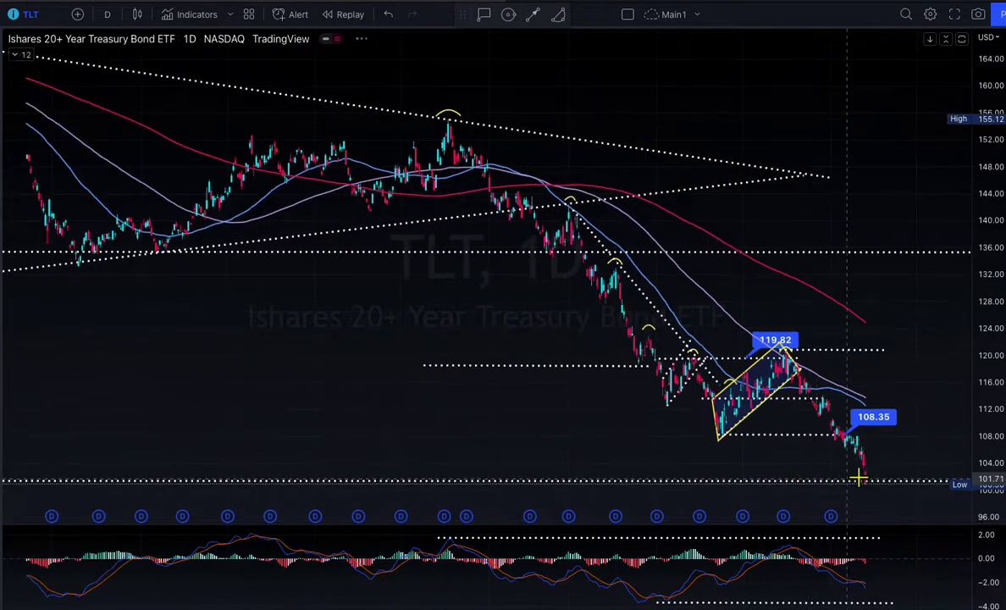
pyautogui.scroll(1, 871, 495)
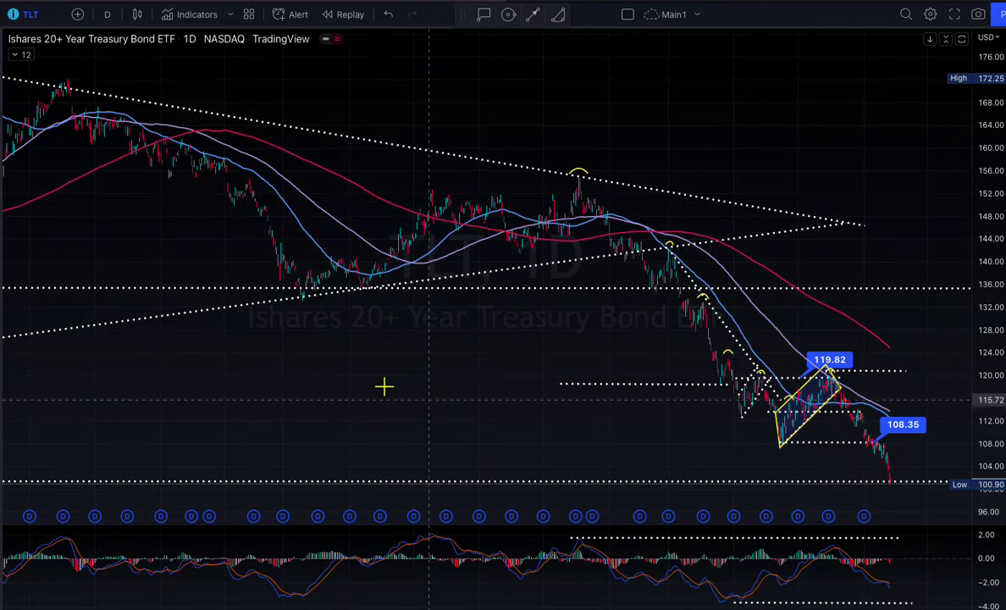
# Step: Reload SPY and zoom in on the bearish wave channel's circled low near 360.87
pyautogui.click(39, 22)
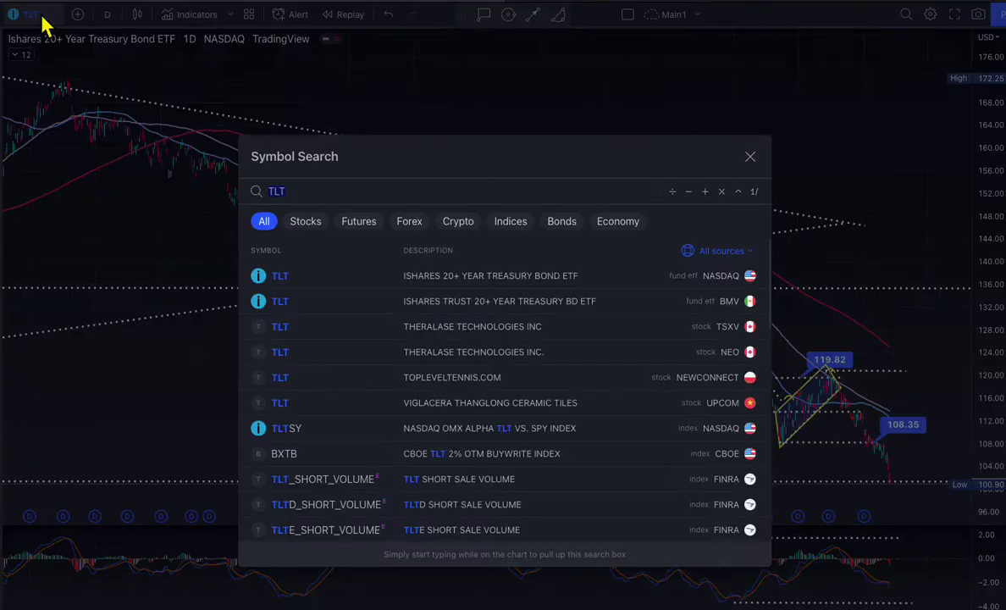
pyautogui.write('SPY')
pyautogui.press('Return')
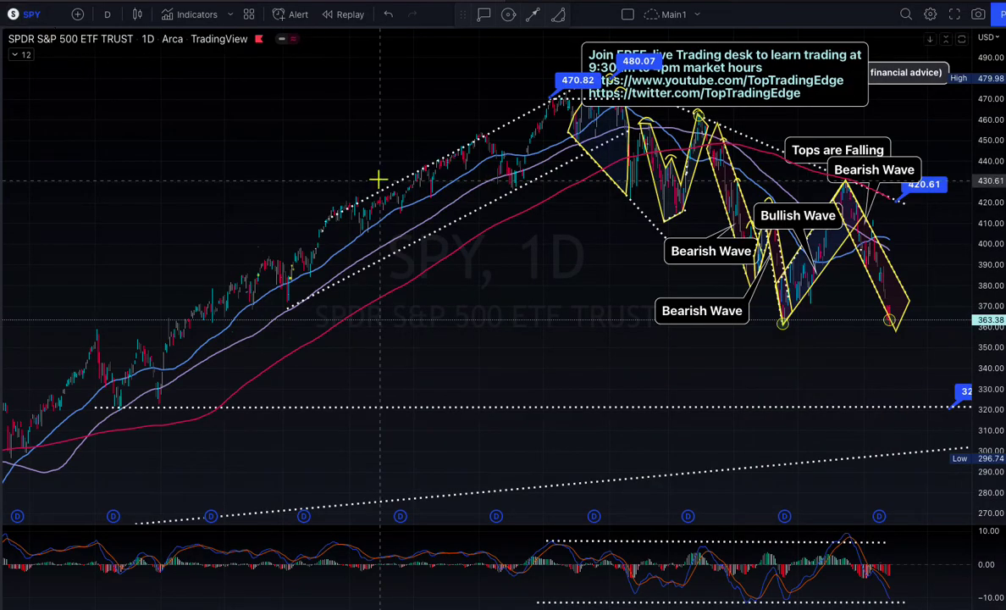
pyautogui.scroll(4, 390, 166)
pyautogui.scroll(5, 403, 188)
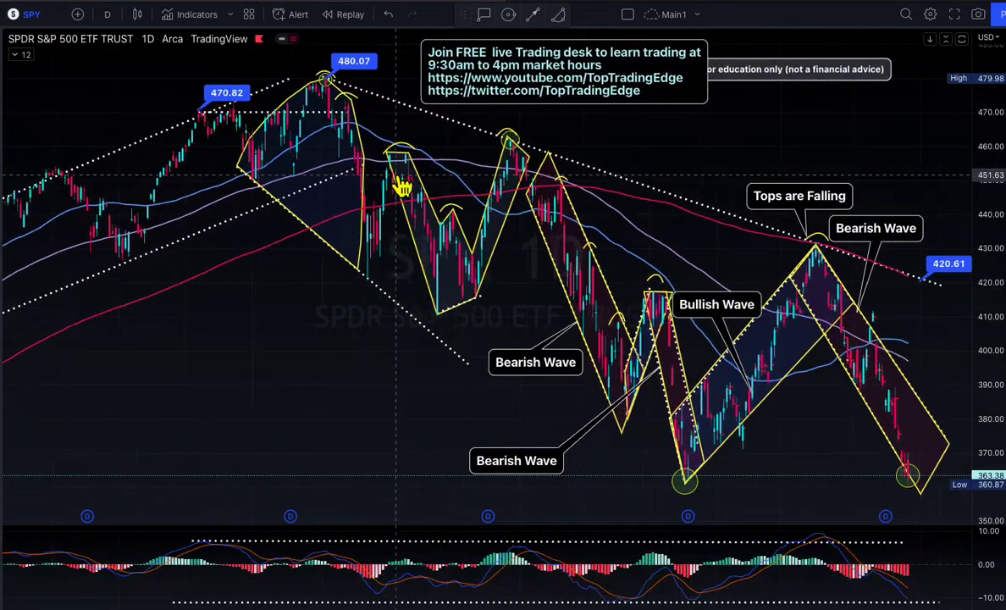
pyautogui.hscroll(2, 452, 222)
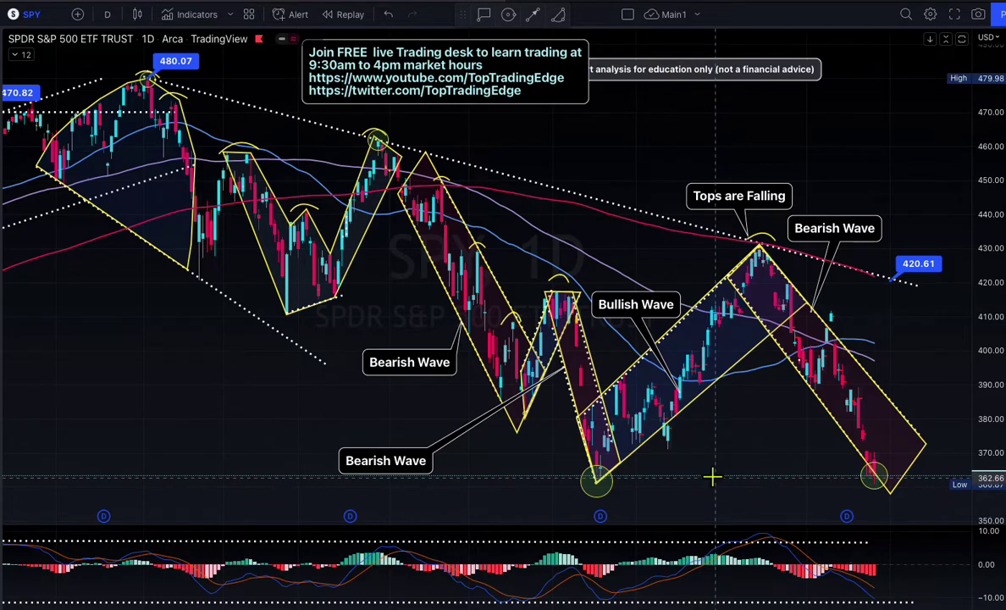
pyautogui.scroll(1, 781, 470)
pyautogui.scroll(4, 781, 470)
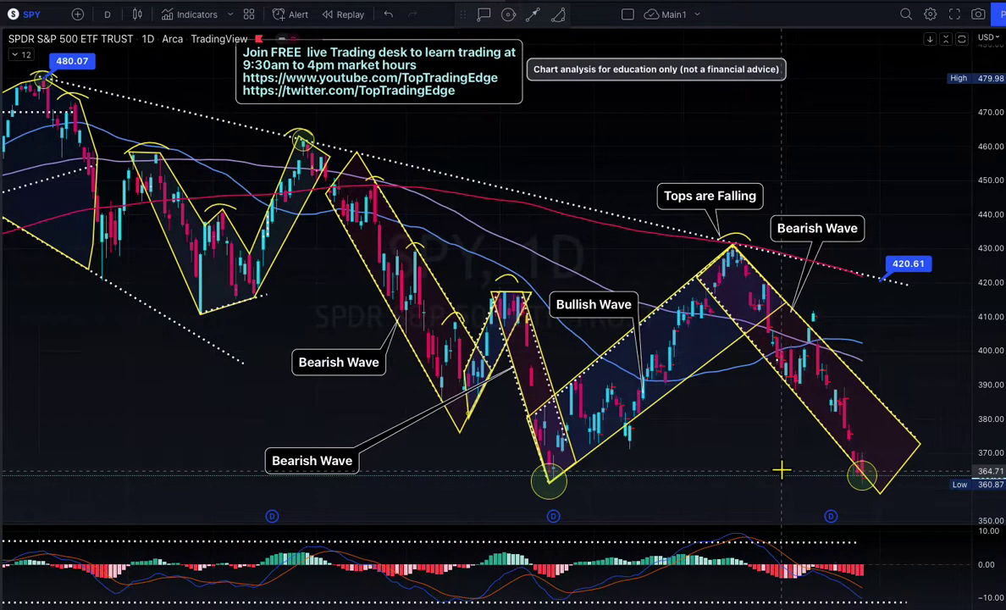